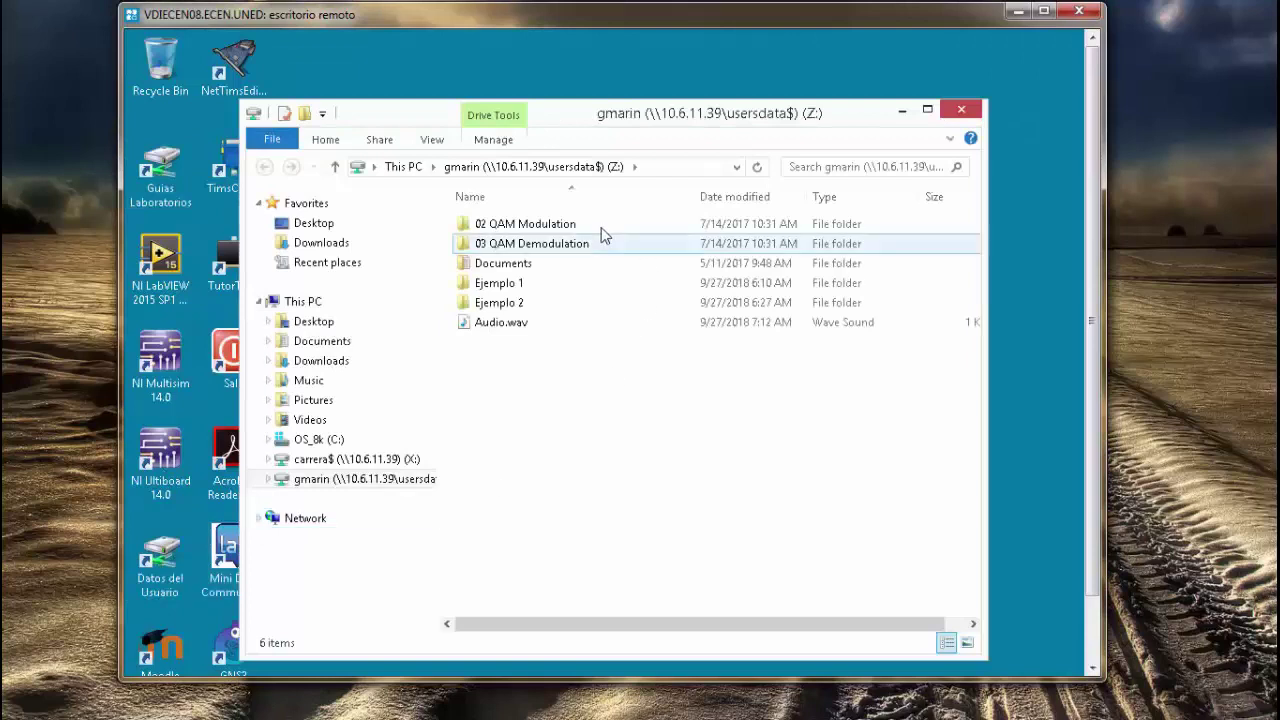
Open the VI "Deteccion de señal FM y archivo wav.vi" from the Ejemplo 1 folder.
double_click(502, 285)
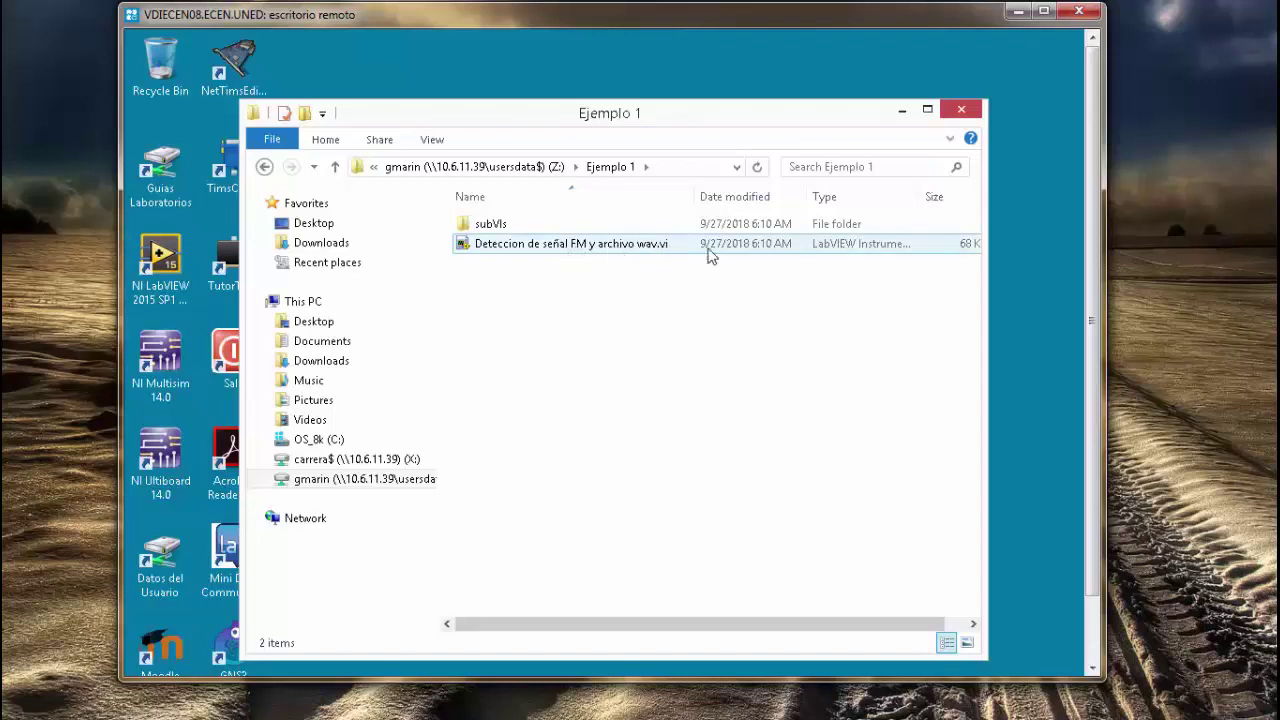
left_click(634, 256)
double_click(632, 256)
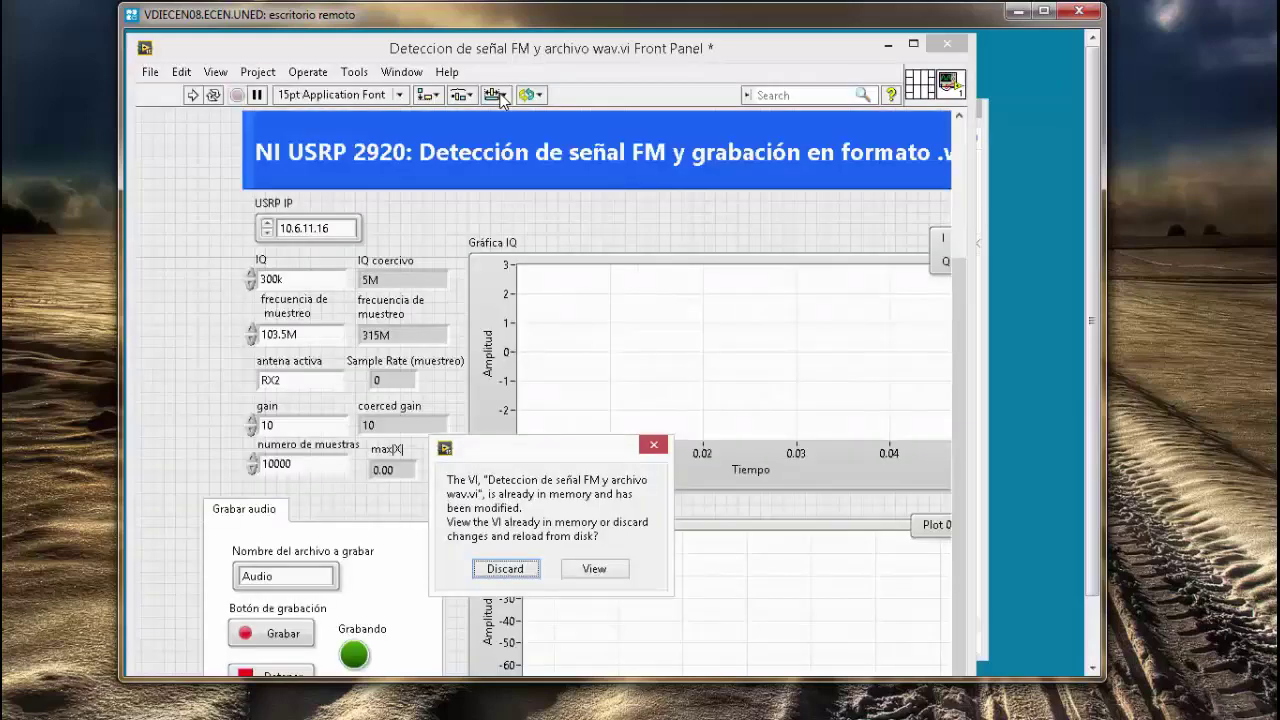
Discard the VI's in-memory changes, declining recovery of its backup, and maximize its front panel.
left_click(515, 571)
left_click(618, 150)
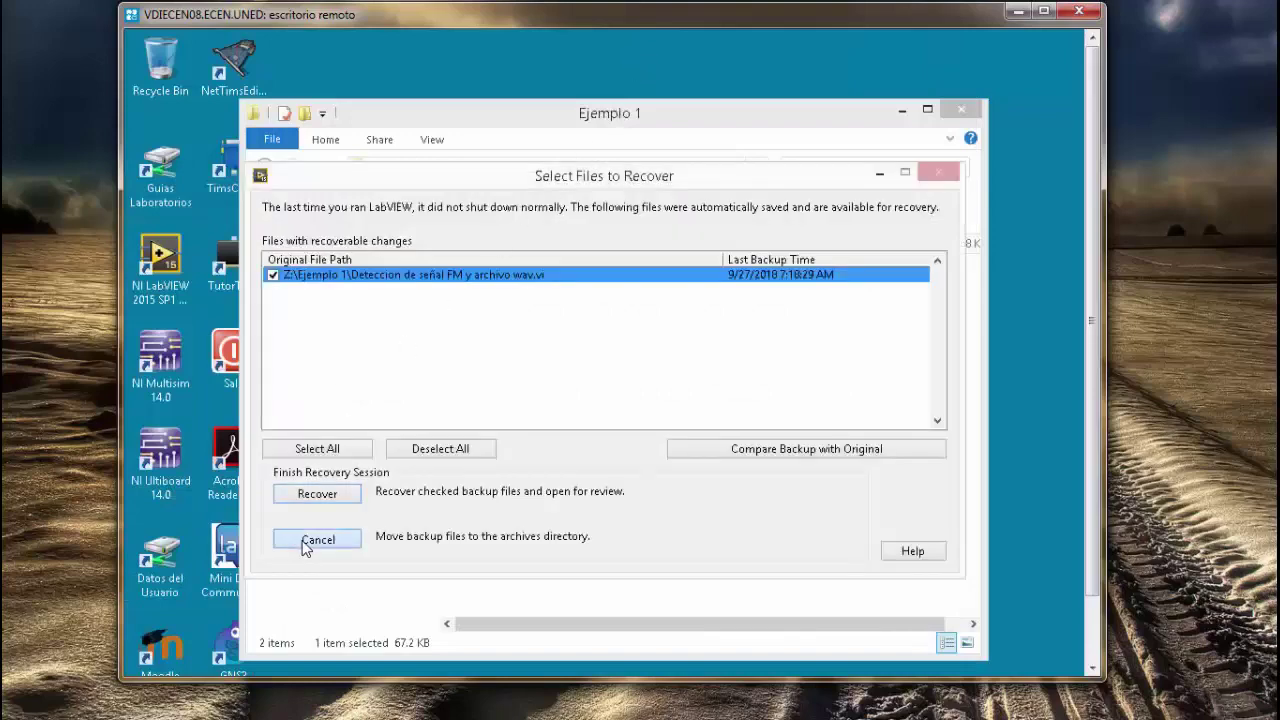
left_click(315, 539)
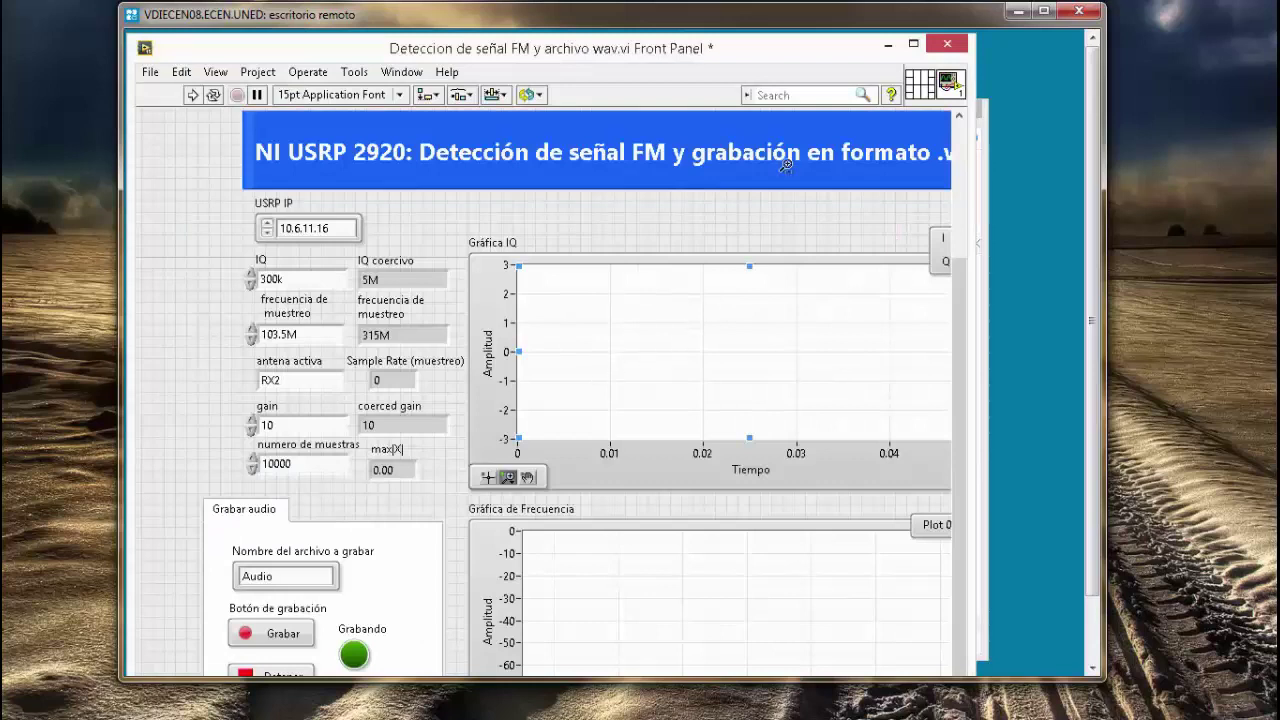
double_click(750, 50)
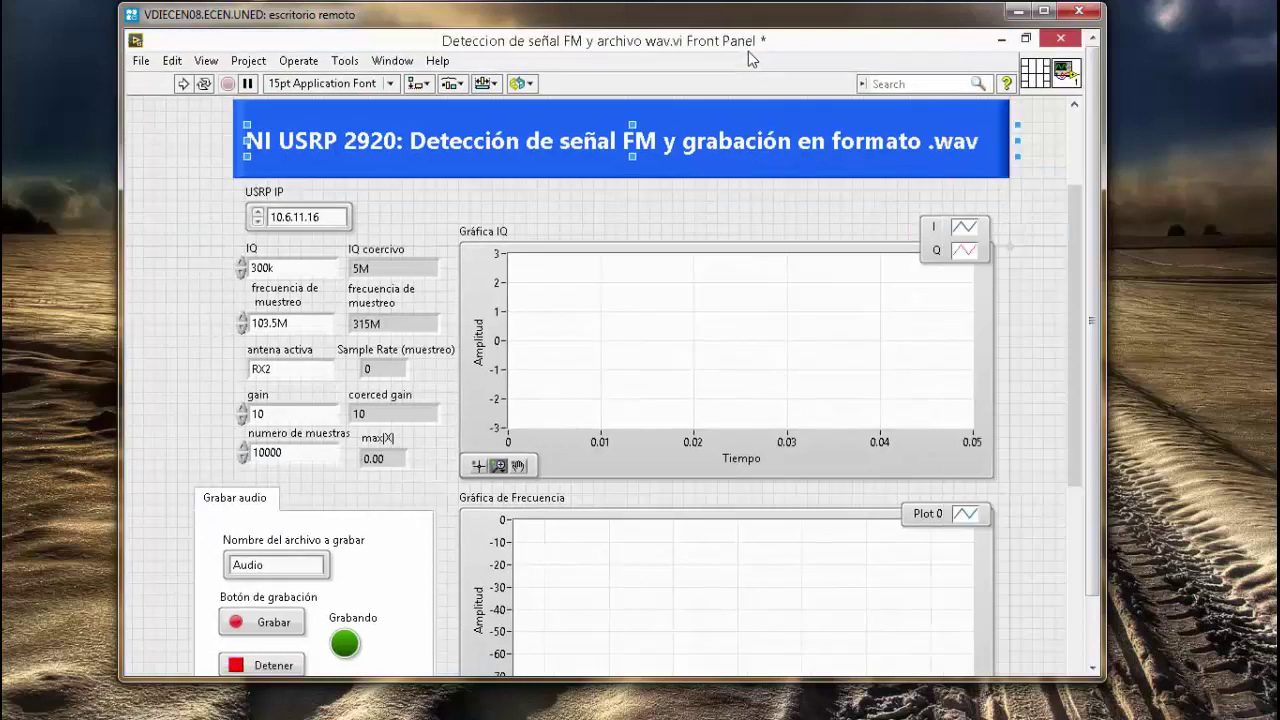
Examine the FM detection front panel: USRP IP and sampling controls, IQ and frequency graphs, audio recording section and error output.
left_click_drag(319, 236, 240, 178)
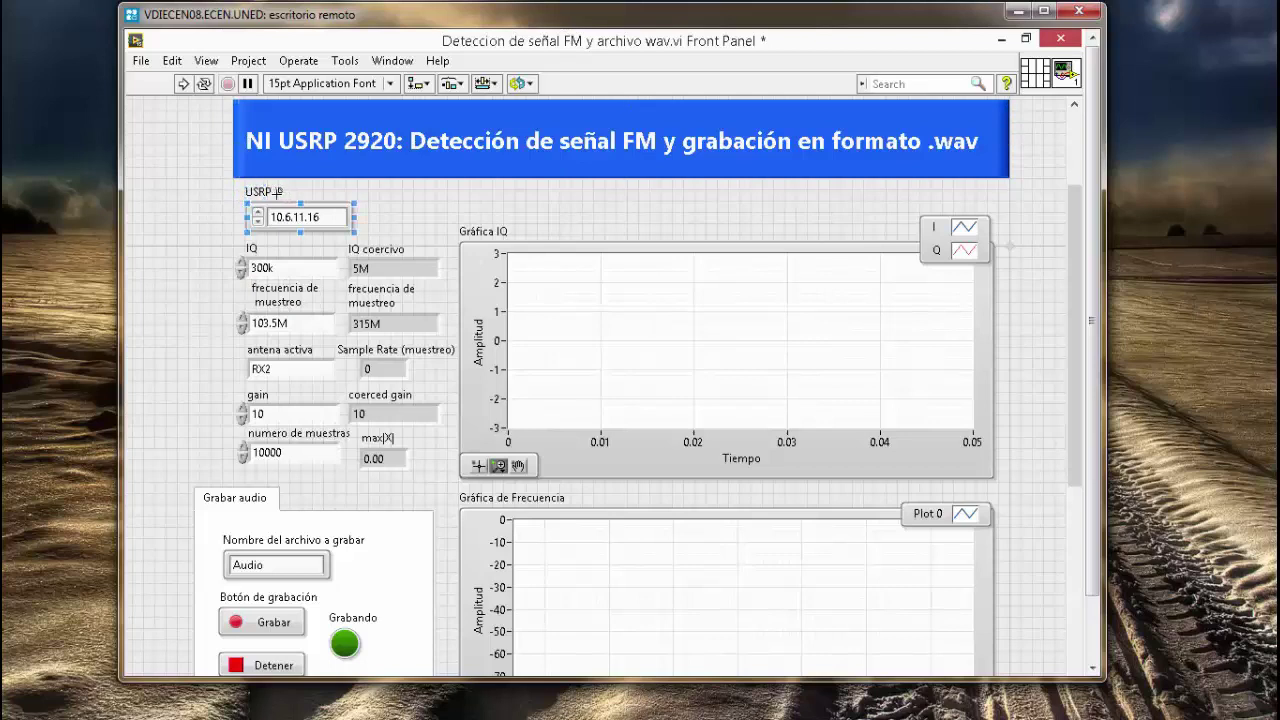
left_click(211, 413)
left_click(605, 288)
scroll(607, 523, "down", 2)
scroll(609, 521, "down", 5)
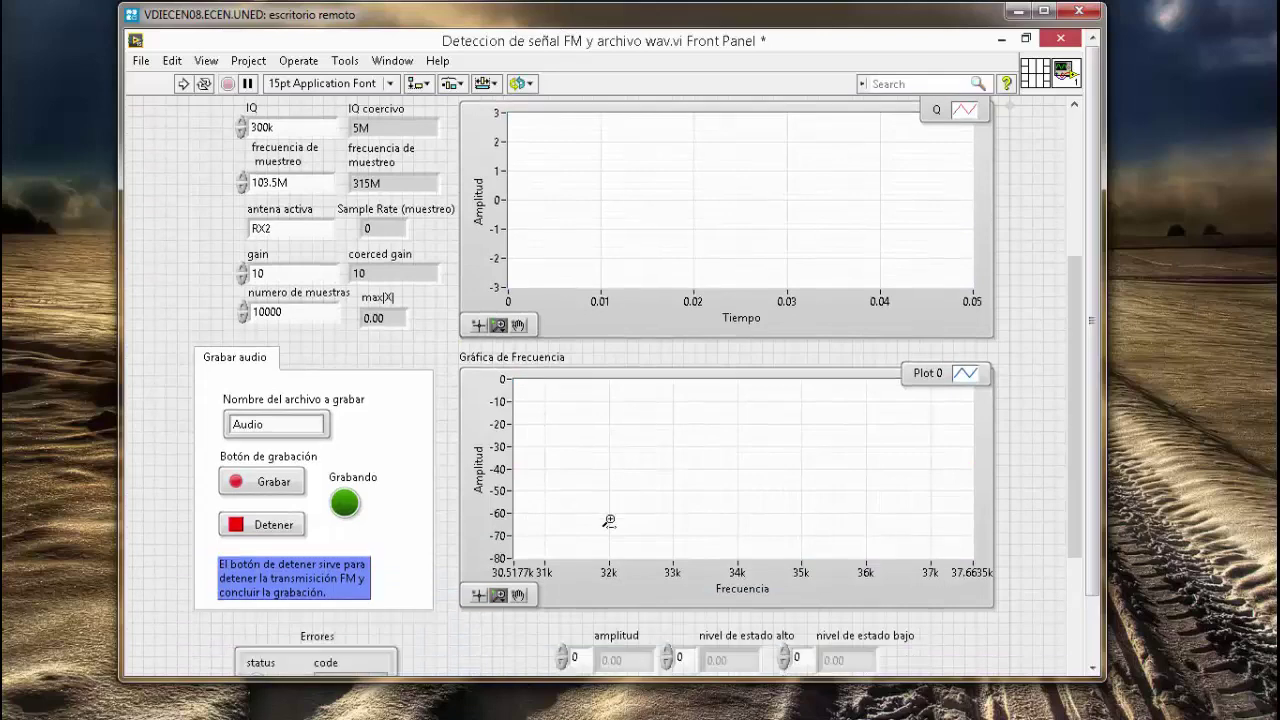
scroll(607, 520, "down", 5)
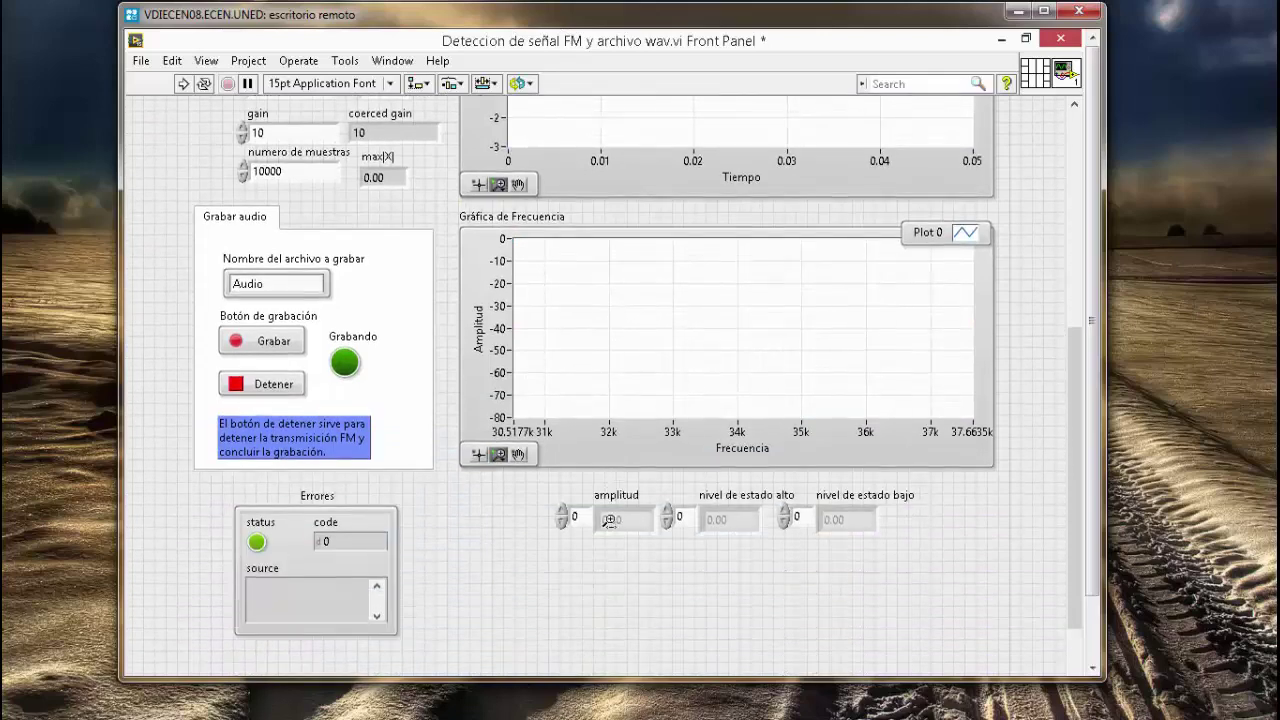
scroll(608, 520, "up", 6)
scroll(609, 520, "up", 11)
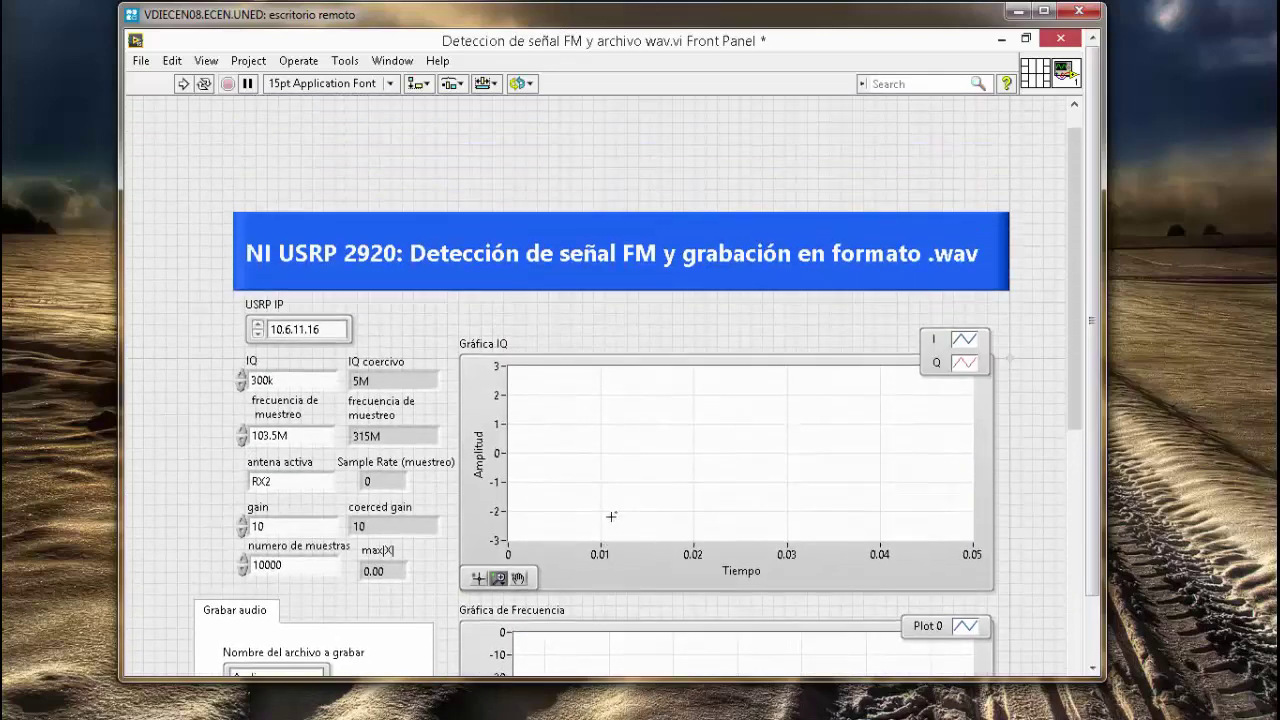
scroll(613, 513, "down", 7)
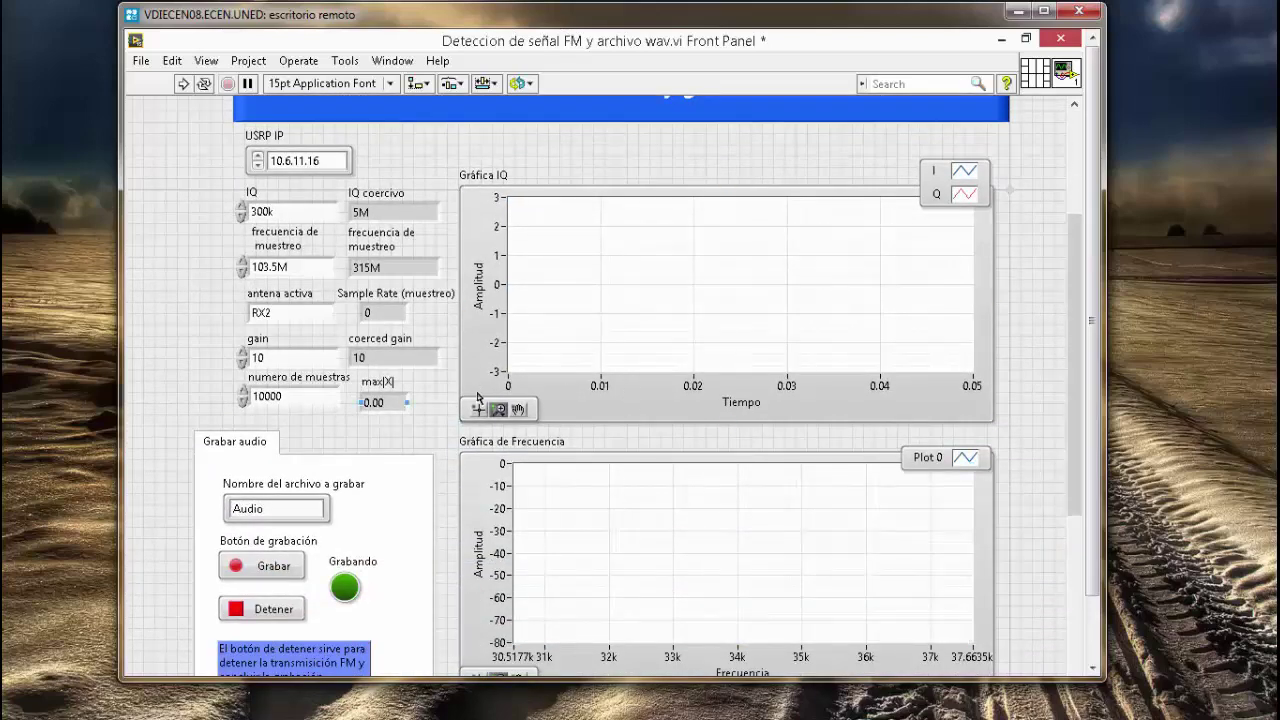
scroll(480, 399, "up", 1)
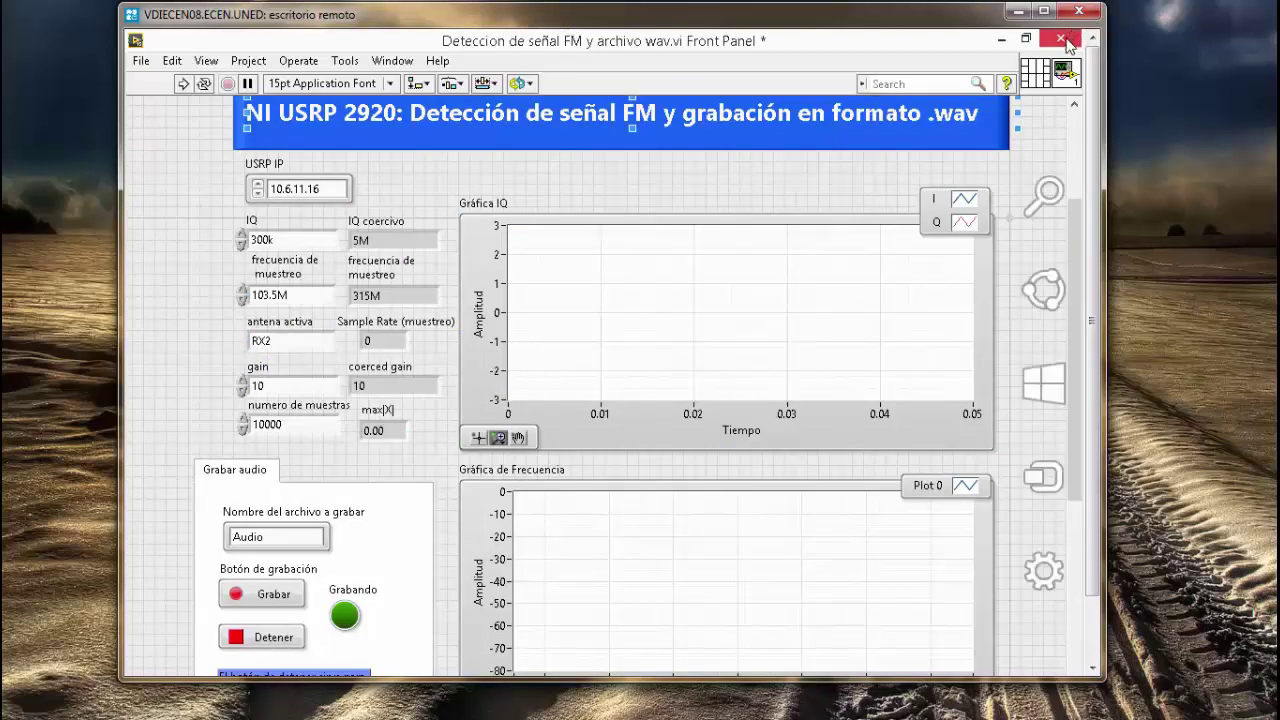
Close the FM detection VI without saving any of the affected items and minimize the LabVIEW start window.
left_click(1064, 39)
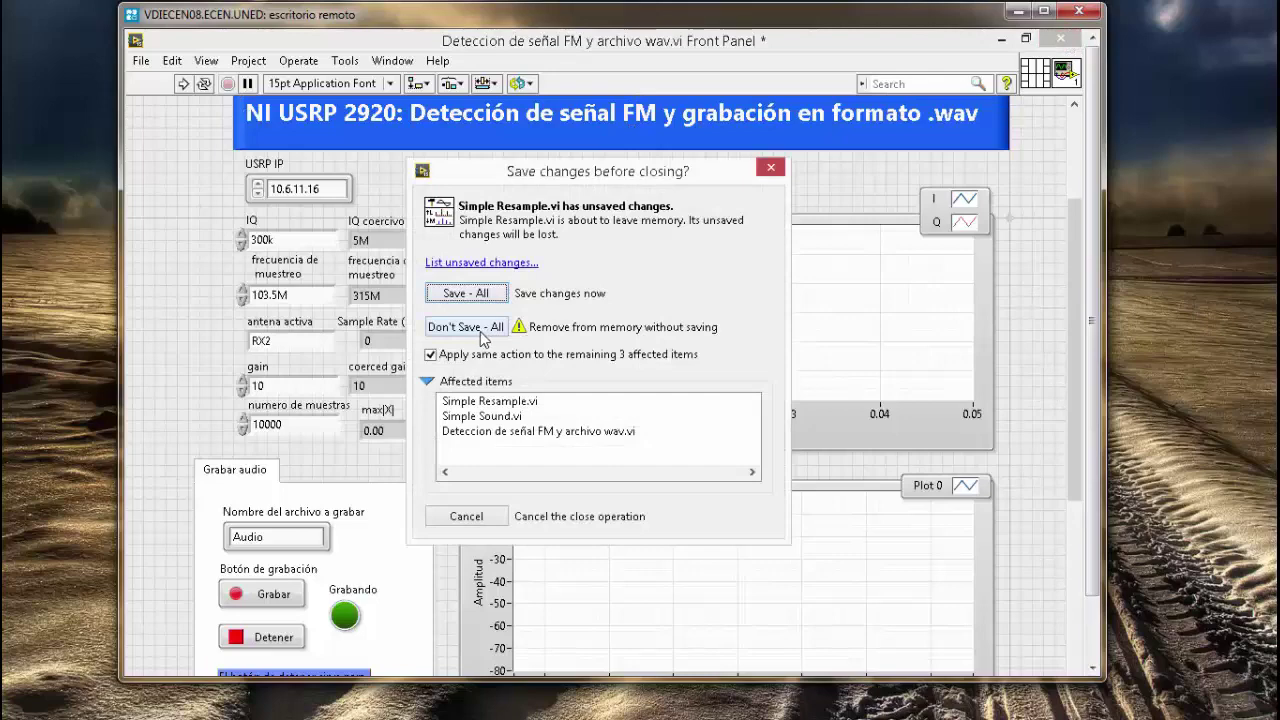
left_click(466, 327)
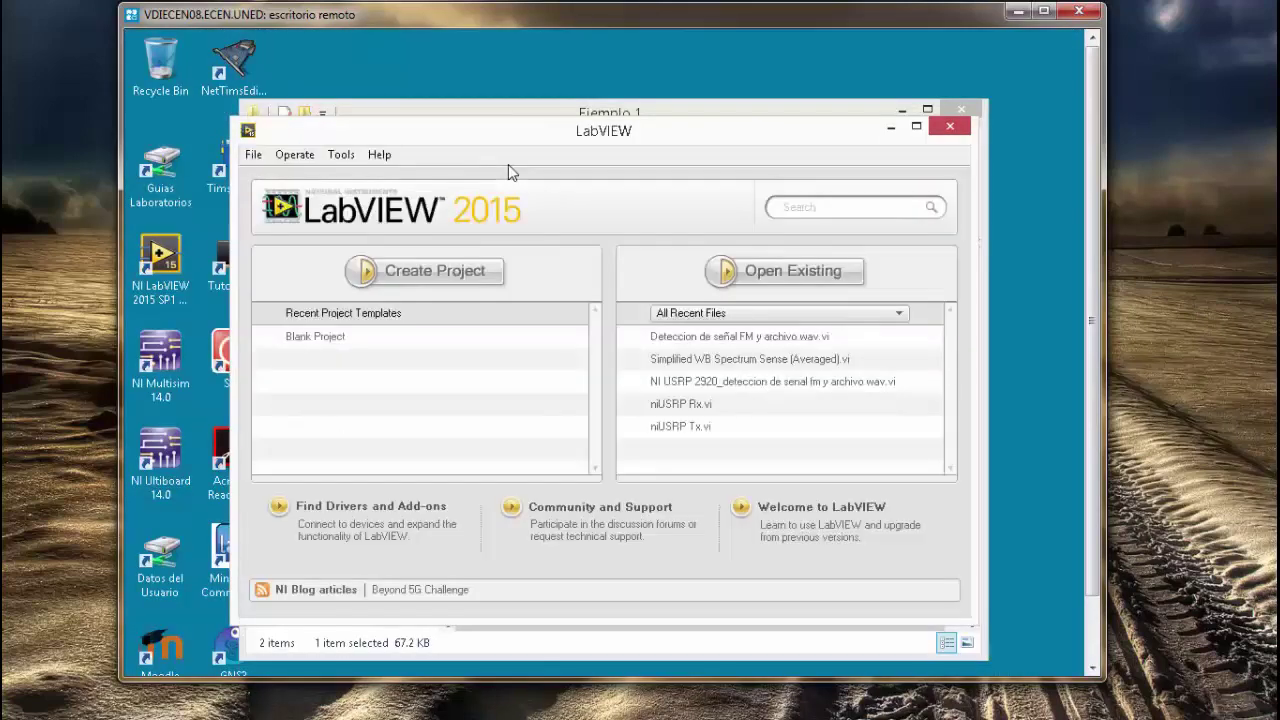
left_click(892, 126)
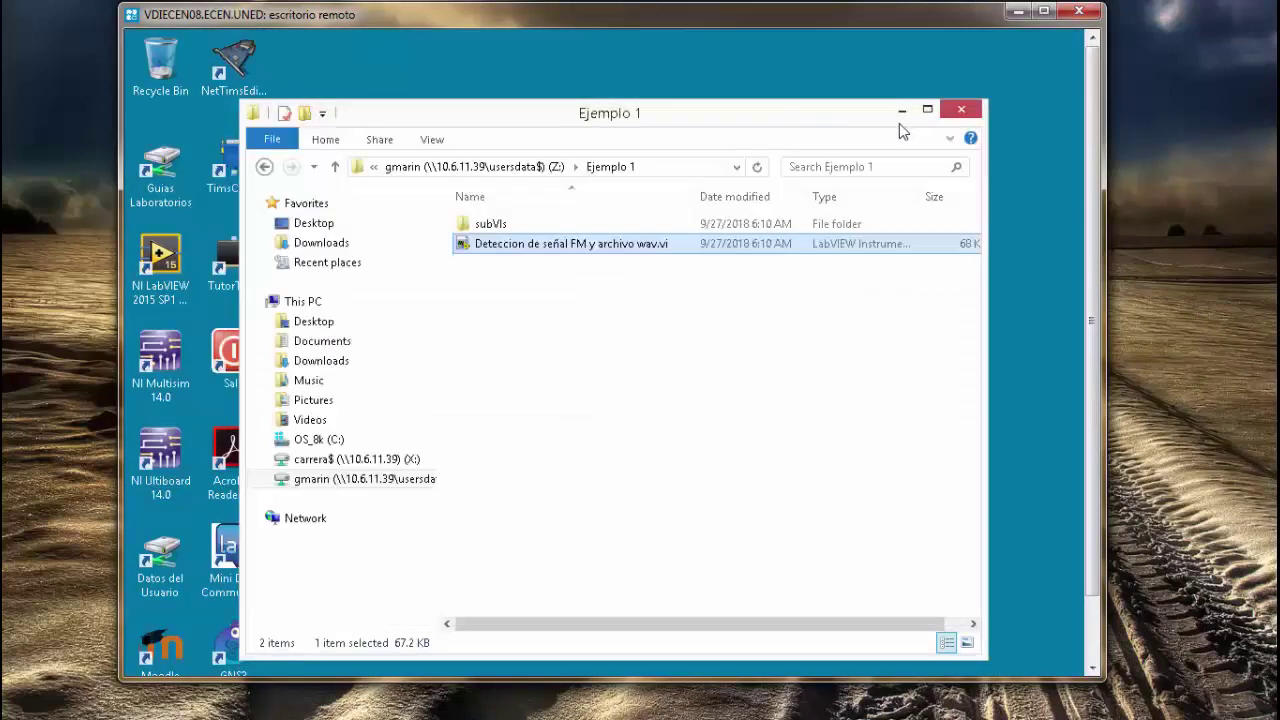
Go back to the Z: drive and open the project Wideband Spectrum Sense.lvproj from the Ejemplo 2 folder.
left_click(491, 166)
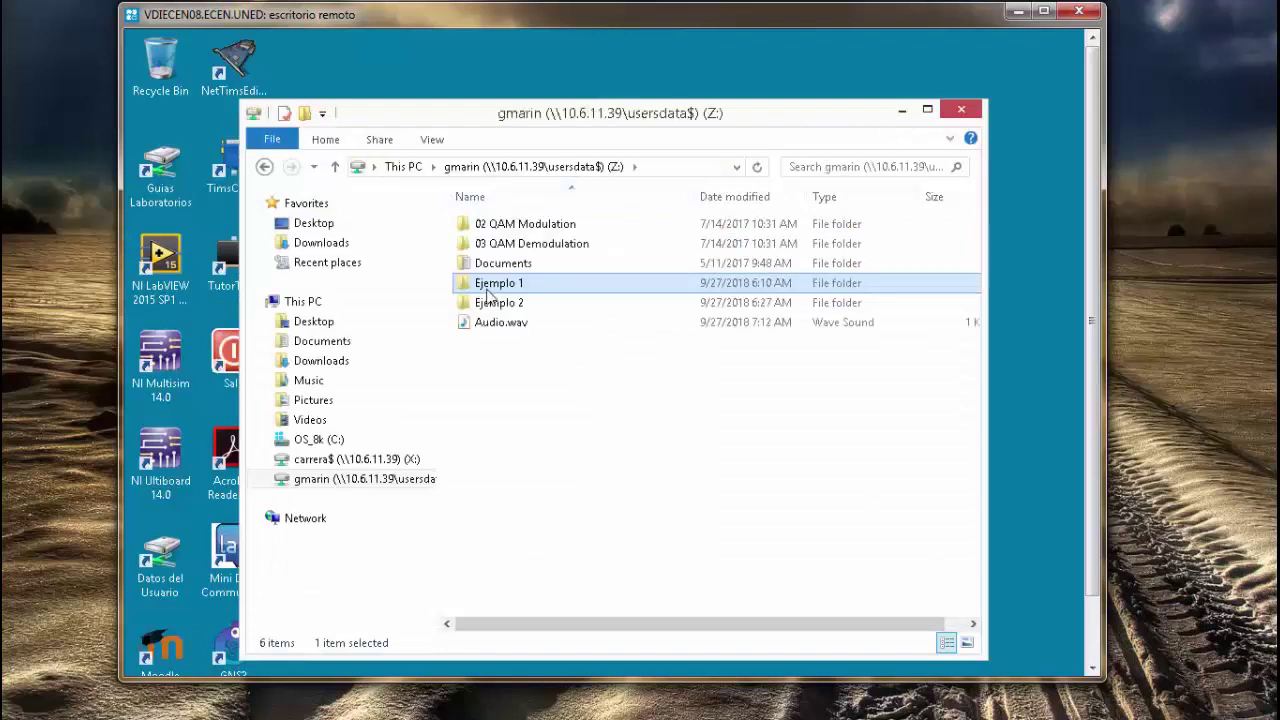
double_click(493, 305)
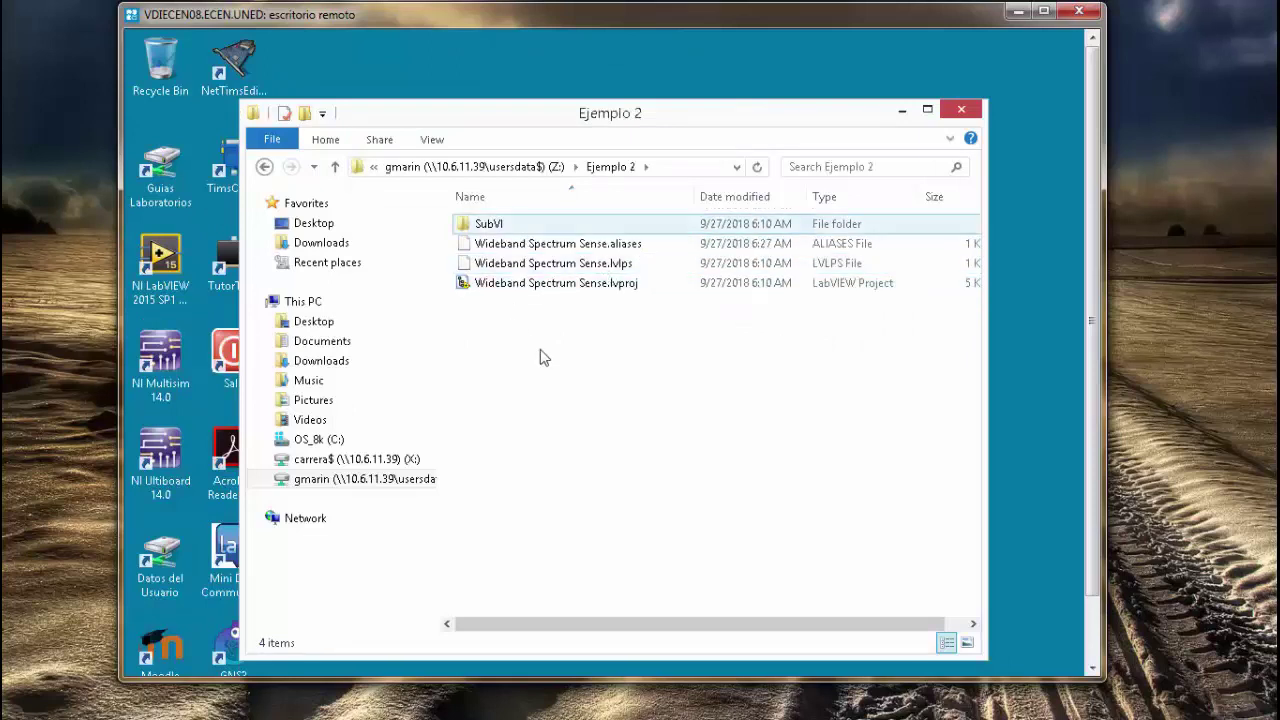
left_click_drag(563, 358, 486, 214)
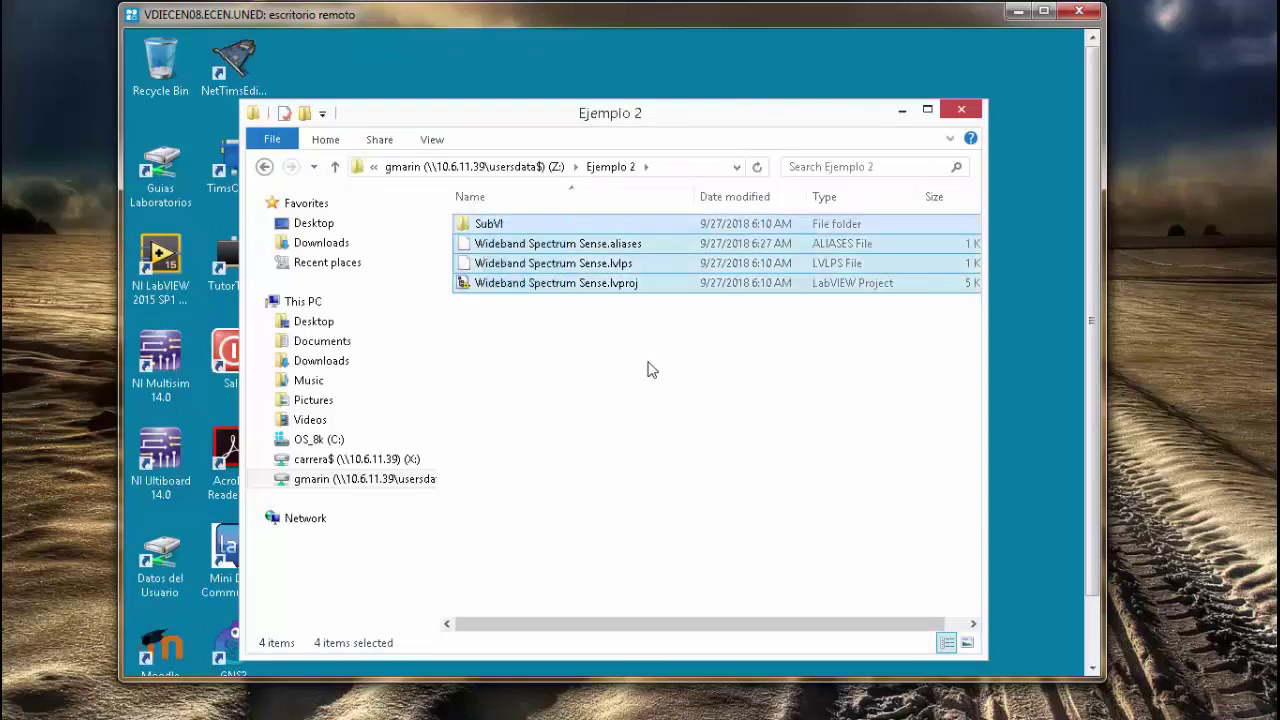
left_click(648, 370)
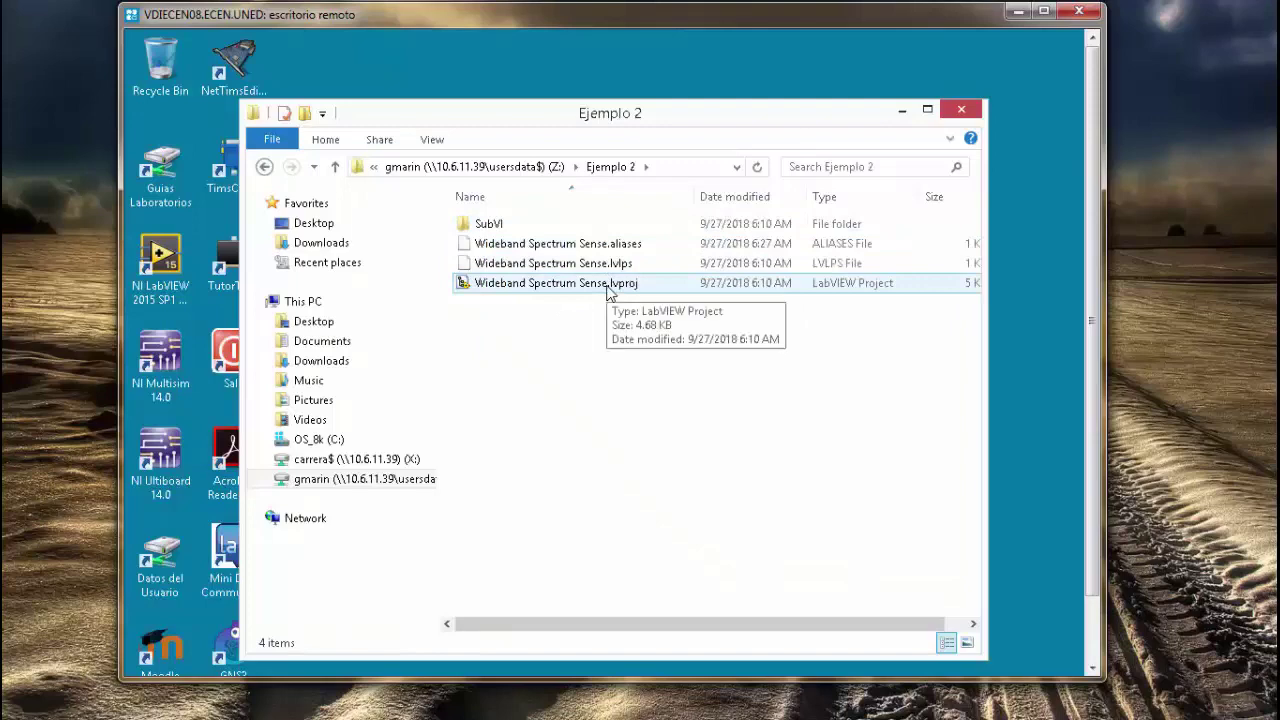
left_click(610, 290)
double_click(610, 290)
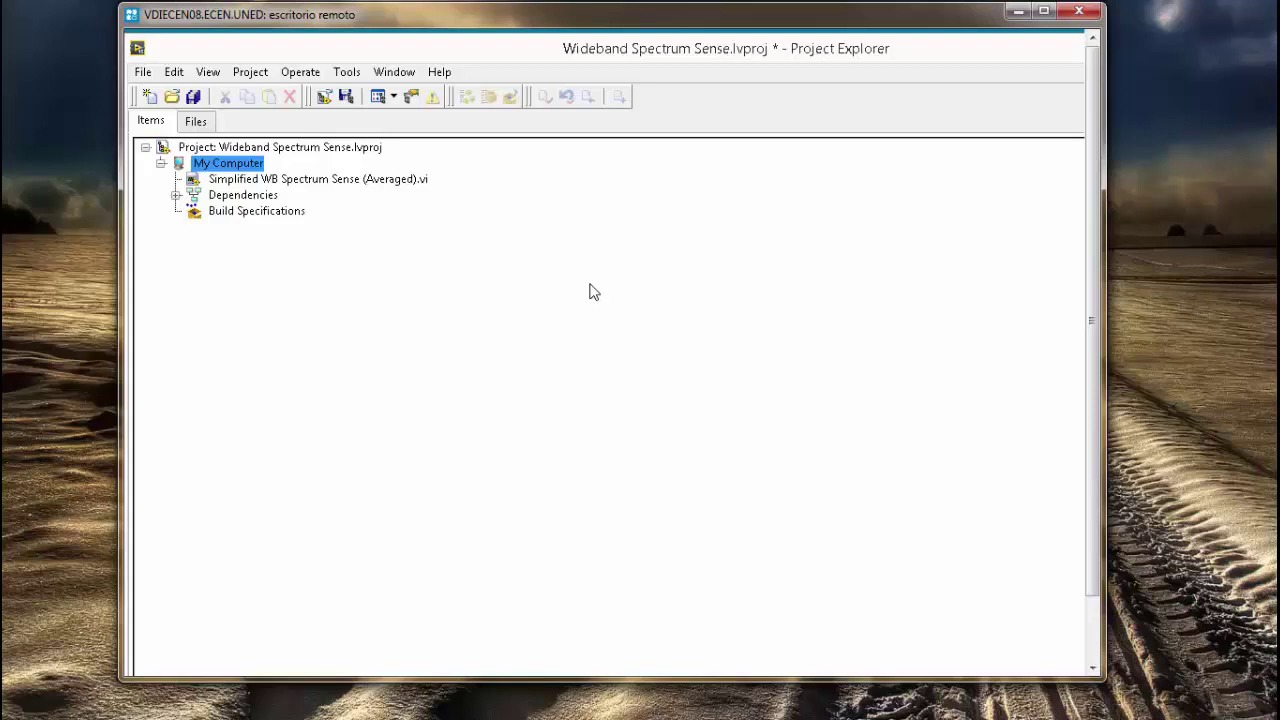
Examine the project's main VI entry and the subVIs and libraries listed under its Dependencies.
left_click(332, 184)
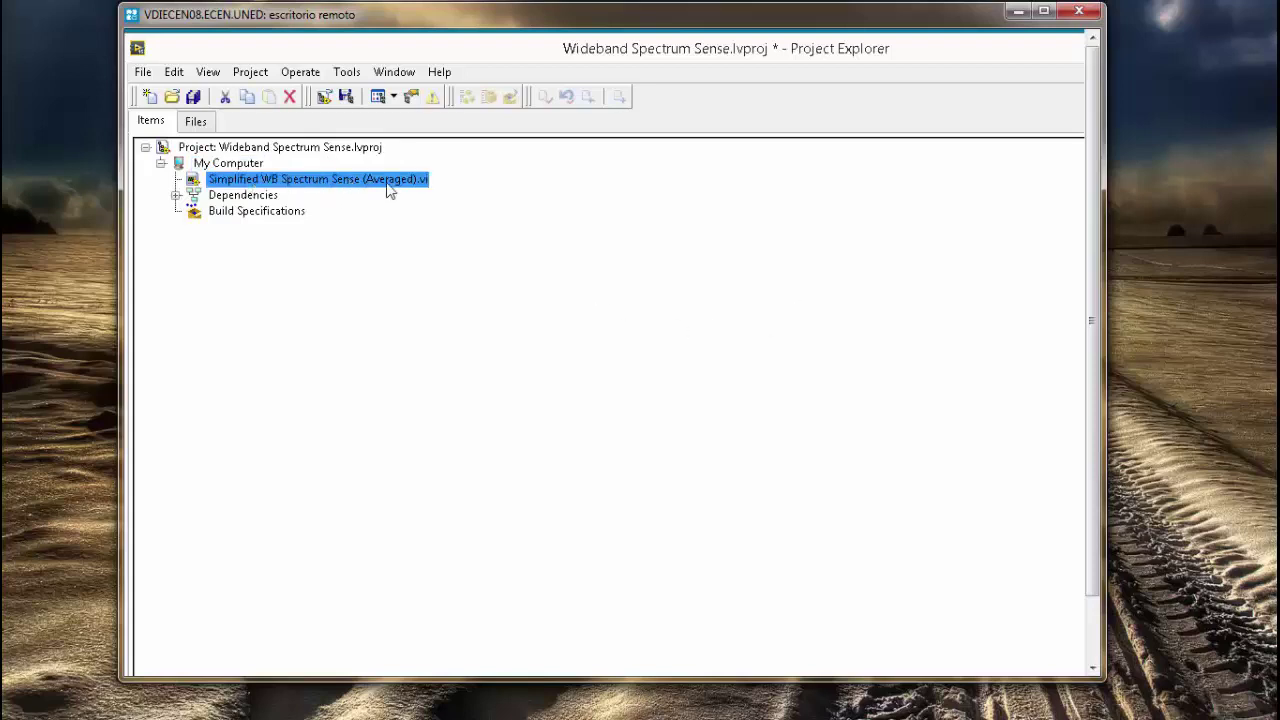
left_click(176, 197)
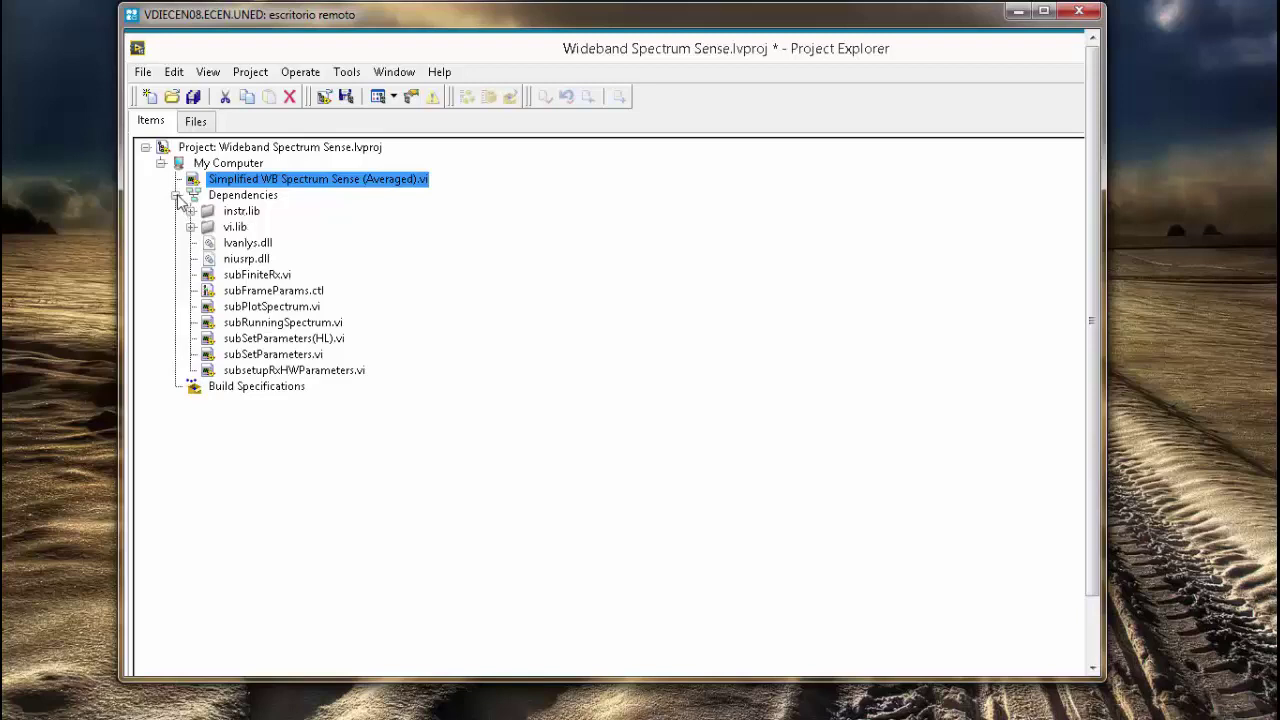
left_click(176, 196)
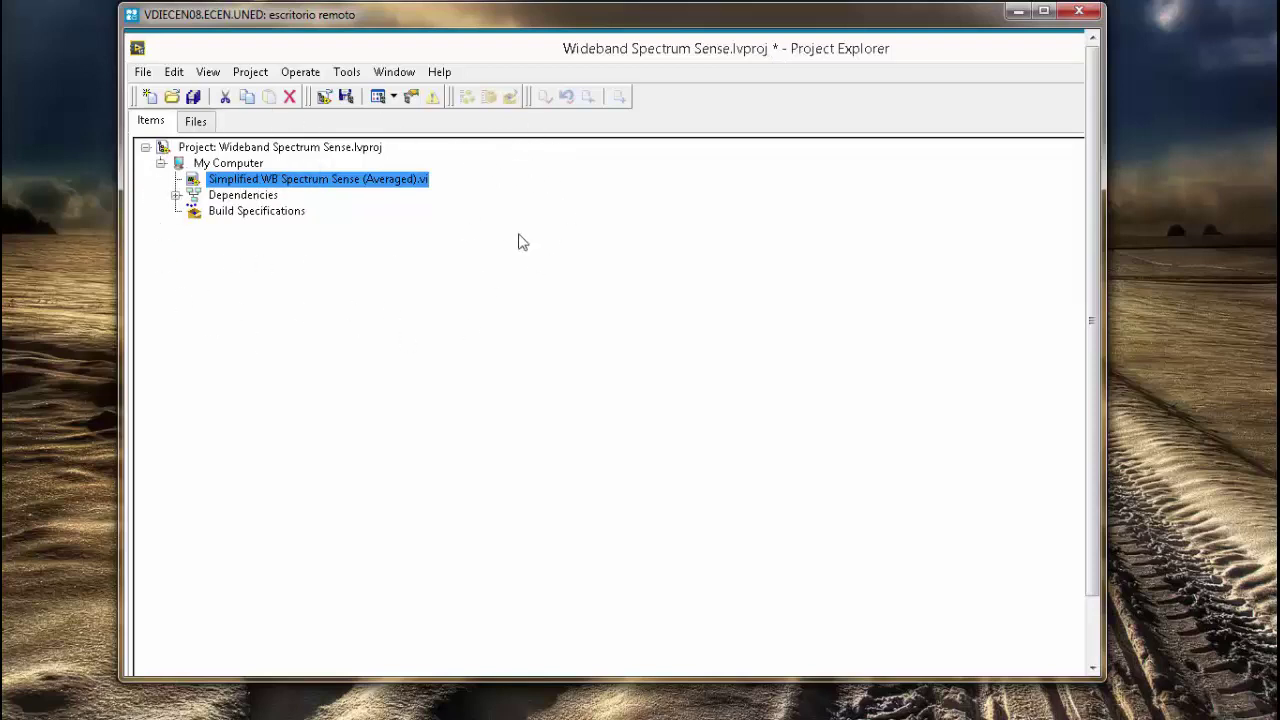
left_click(448, 242)
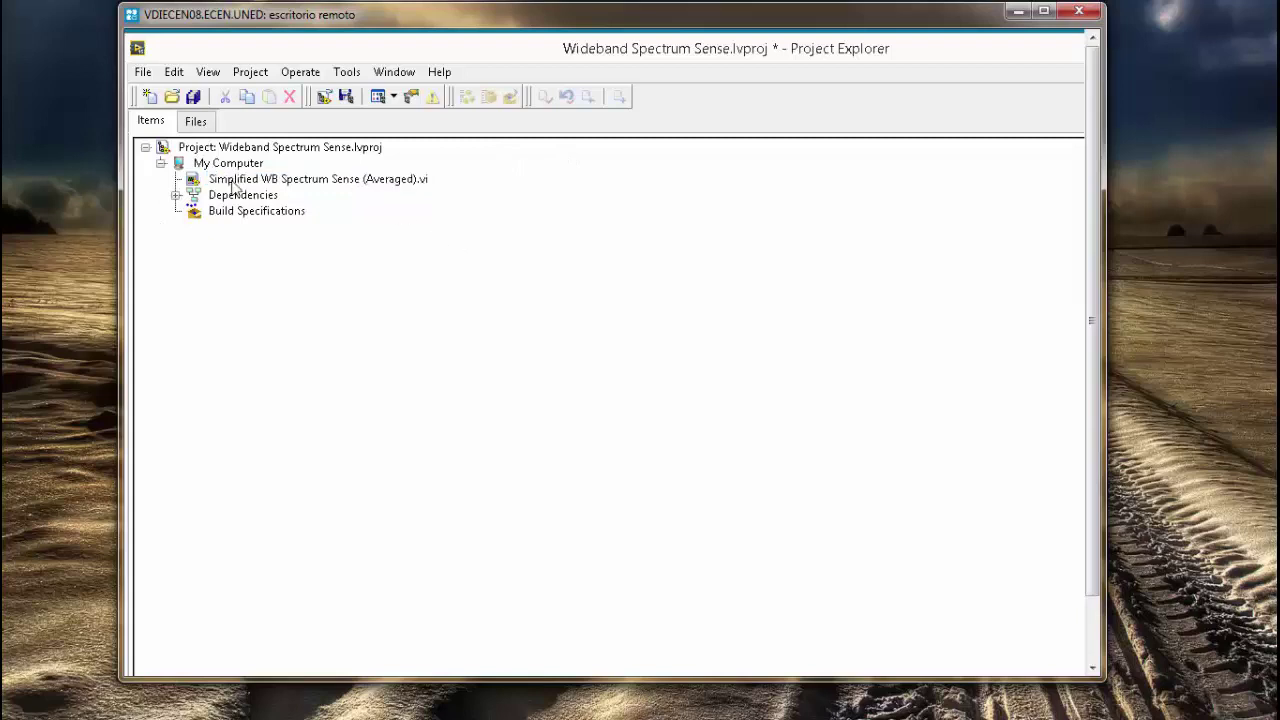
left_click(176, 196)
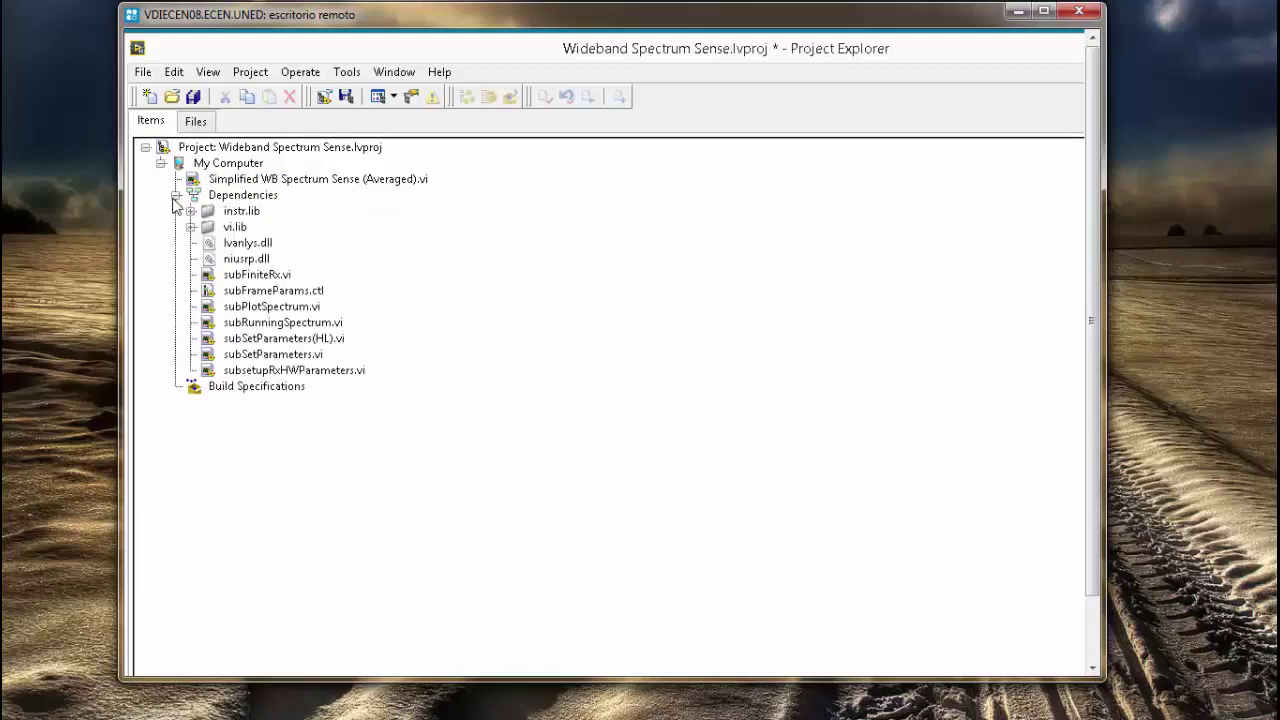
left_click(176, 196)
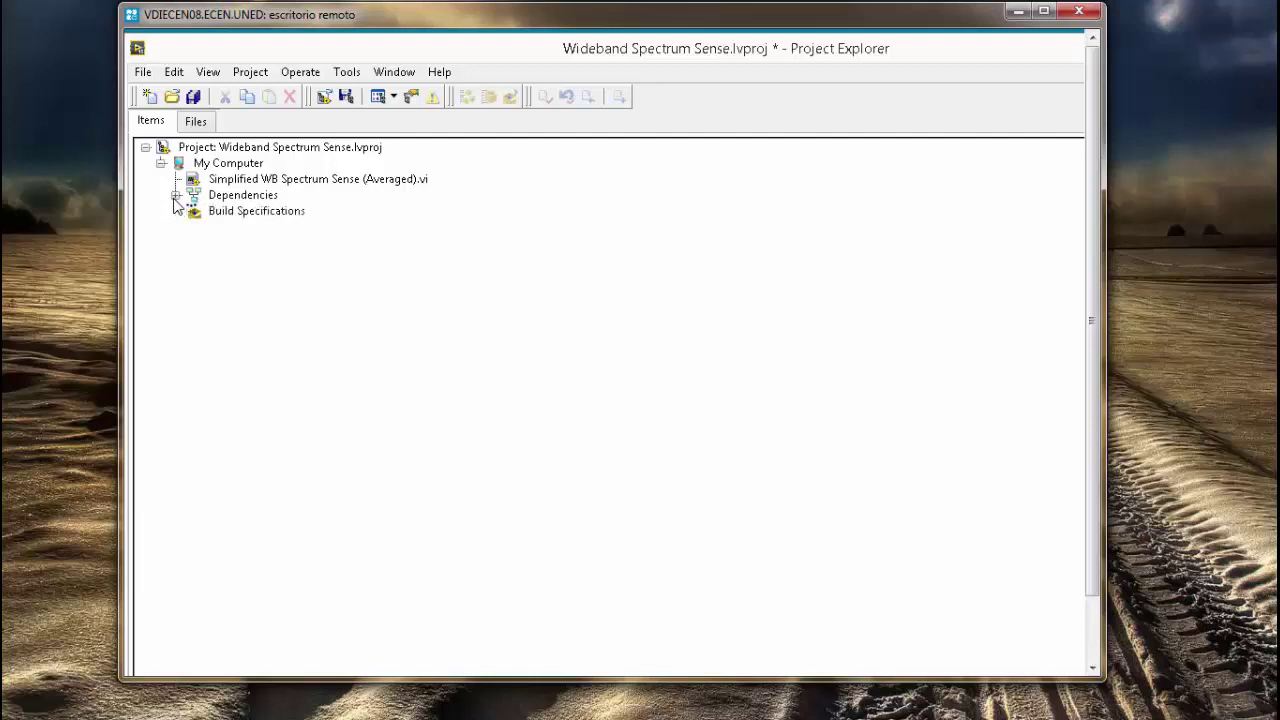
Open Simplified WB Spectrum Sense (Averaged).vi from the project and review its receiver, display and averaging parameters and FFT power spectrum graph.
left_click(250, 182)
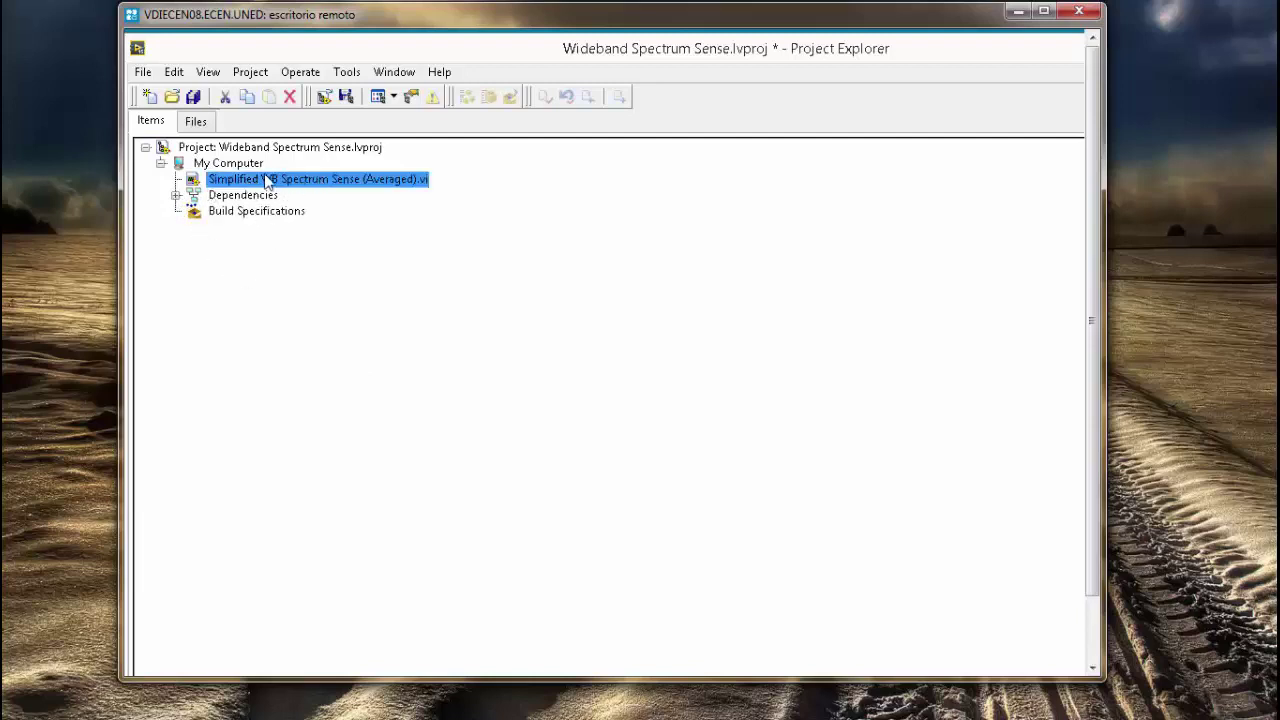
double_click(268, 182)
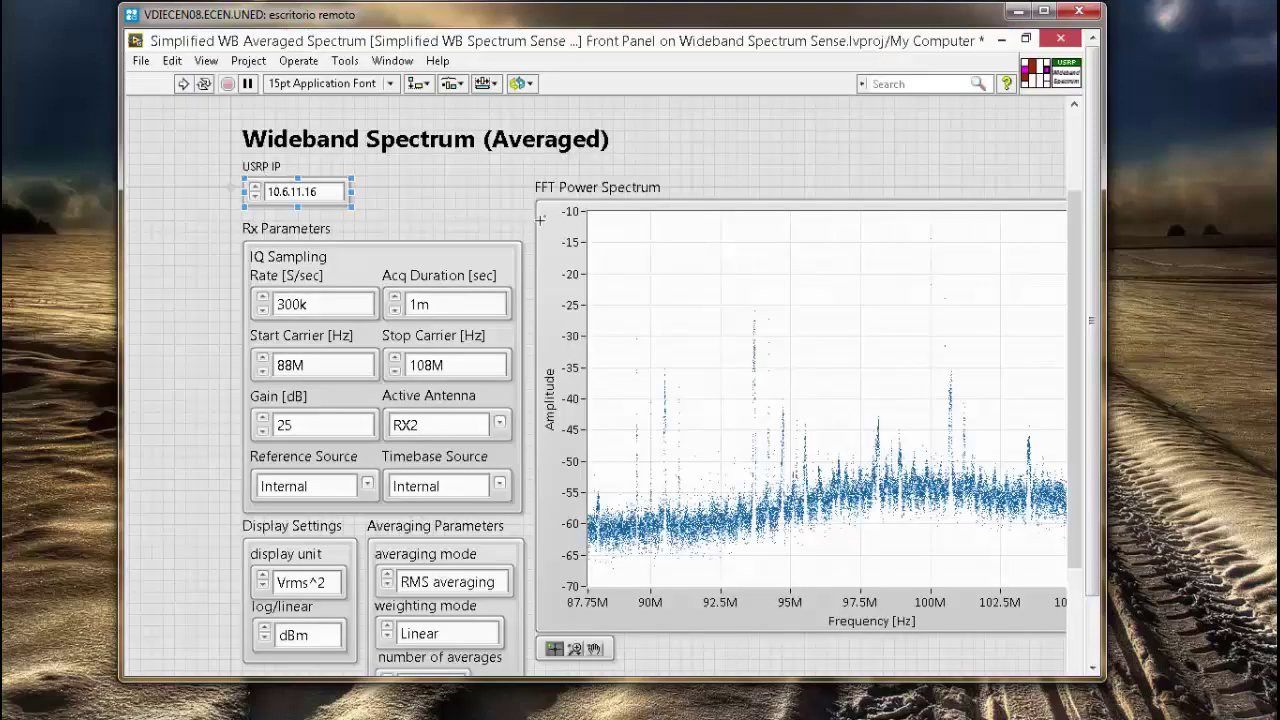
left_click(540, 219)
mouse_move(1096, 194)
left_mouse_down()
mouse_move(1096, 266)
mouse_move(1090, 195)
left_mouse_up()
scroll(1065, 337, "down", 1)
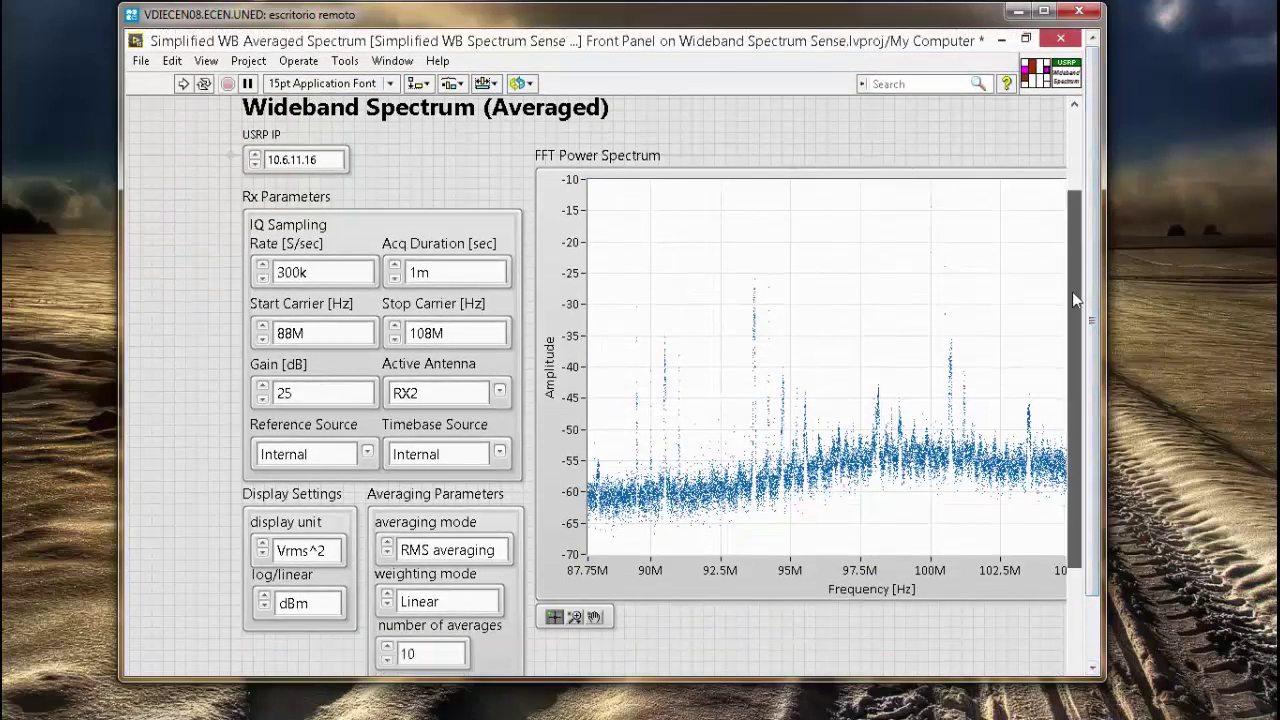
scroll(1065, 346, "down", 3)
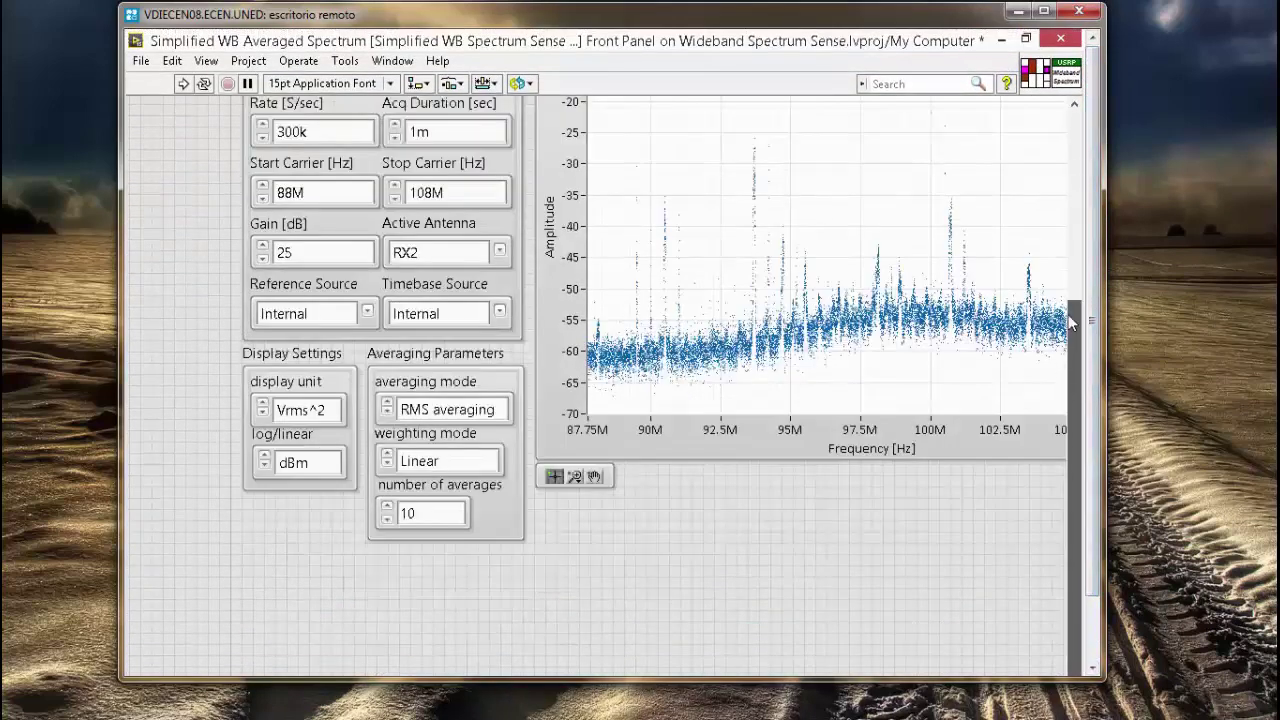
scroll(1075, 194, "up", 5)
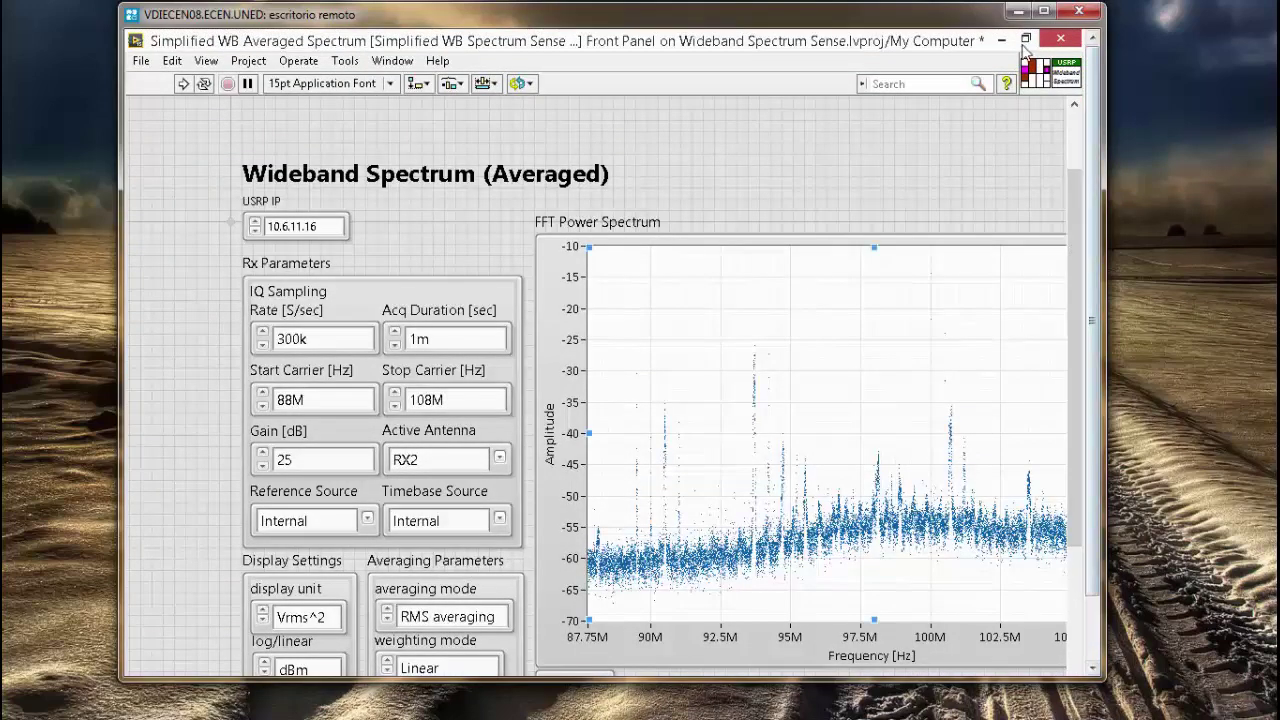